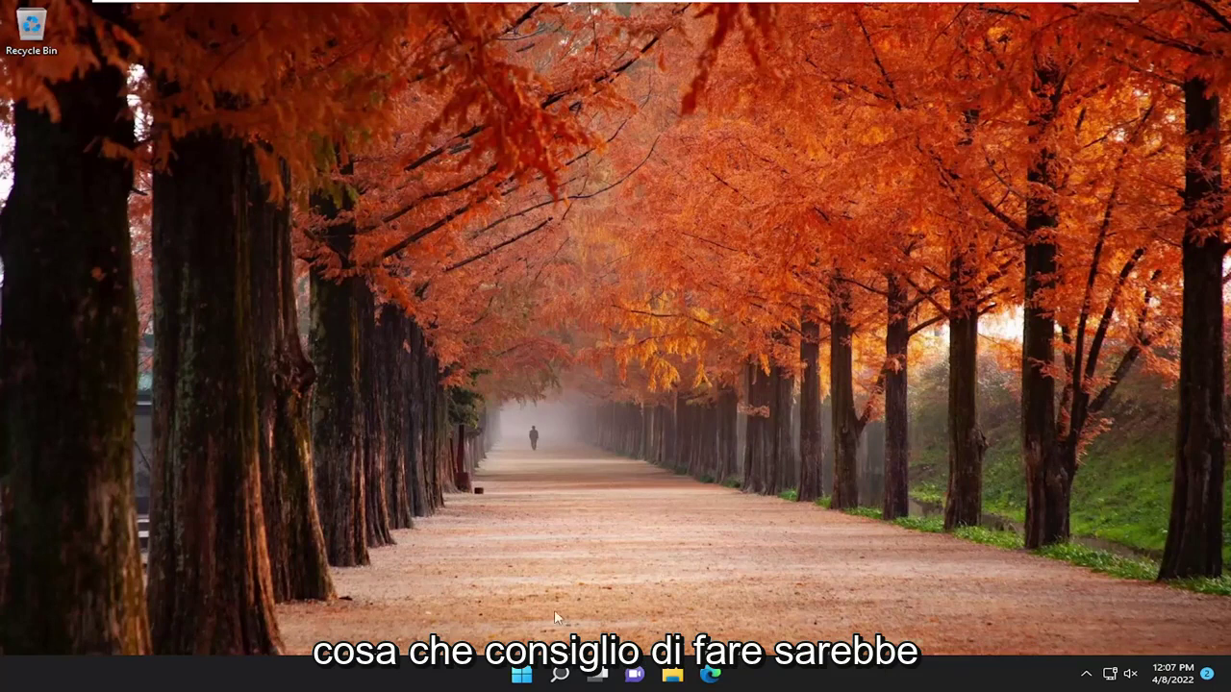
Step: Search Windows for "advanced" and open the advanced system settings, placing the System Properties window mid-screen
click(555, 678)
text(ad)
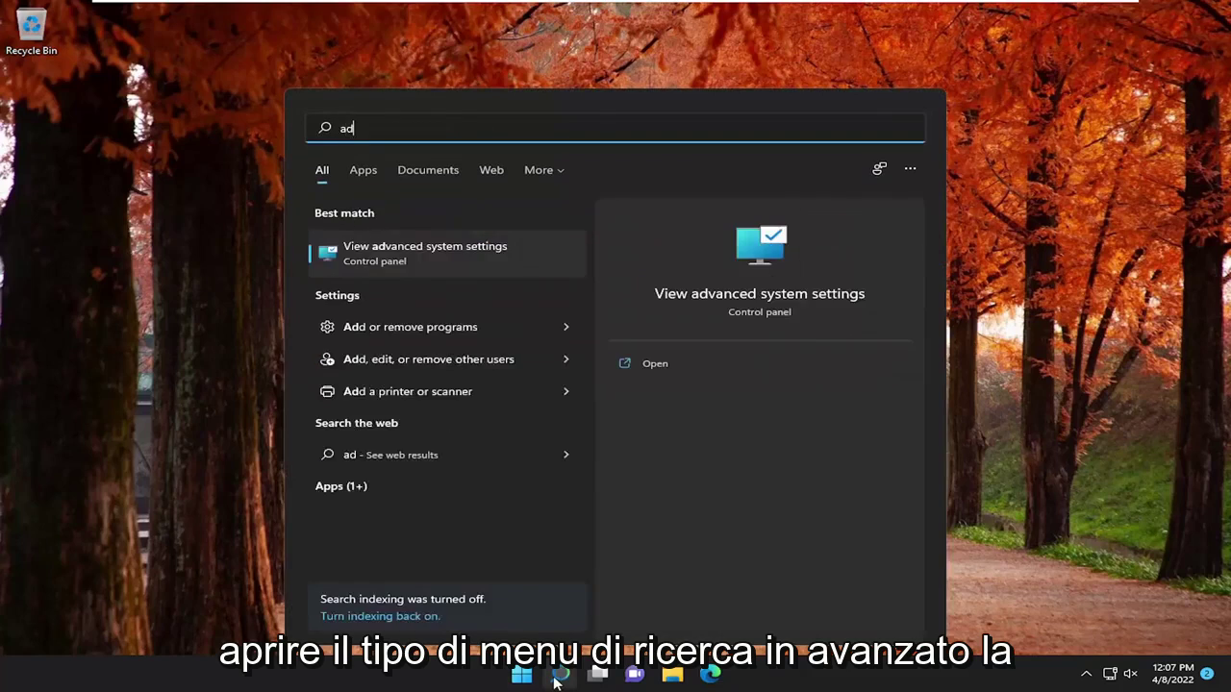
text(vanced)
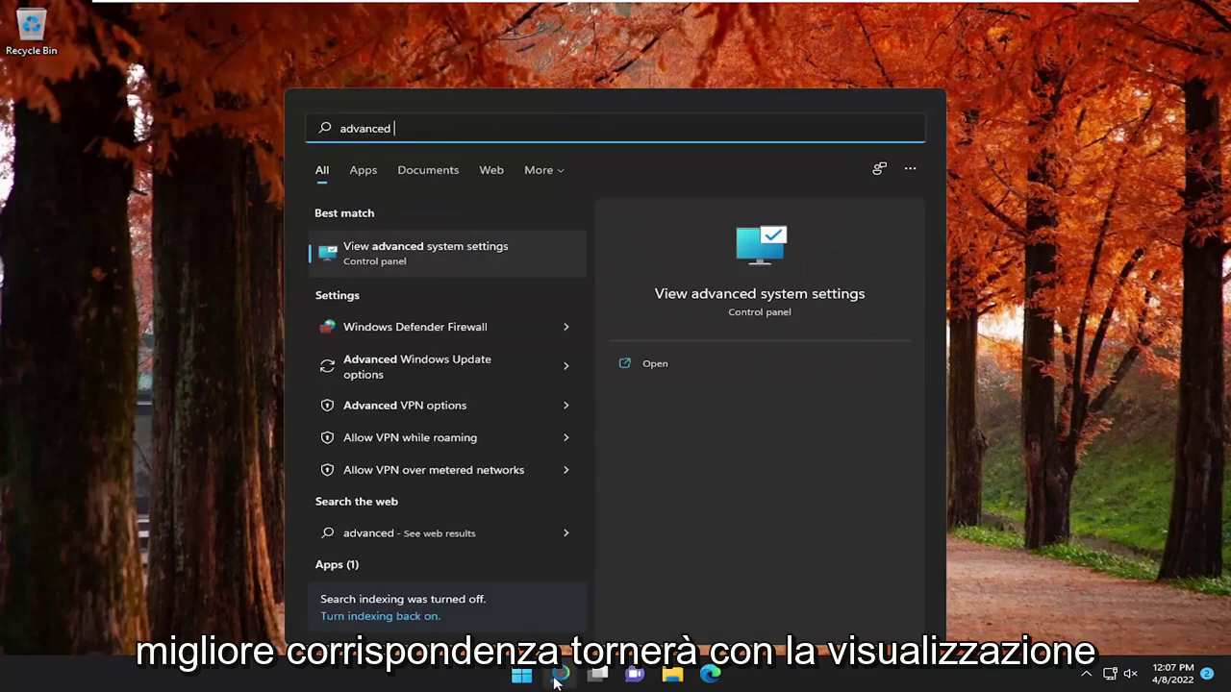
click(468, 252)
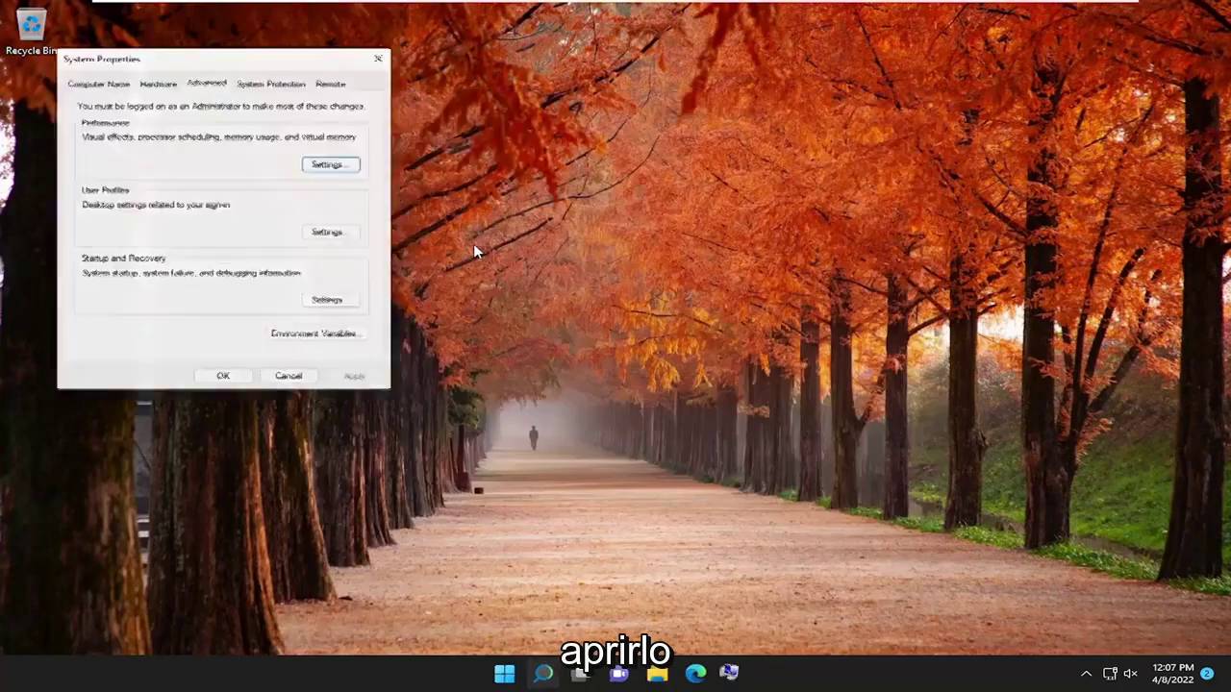
drag(233, 52, 682, 113)
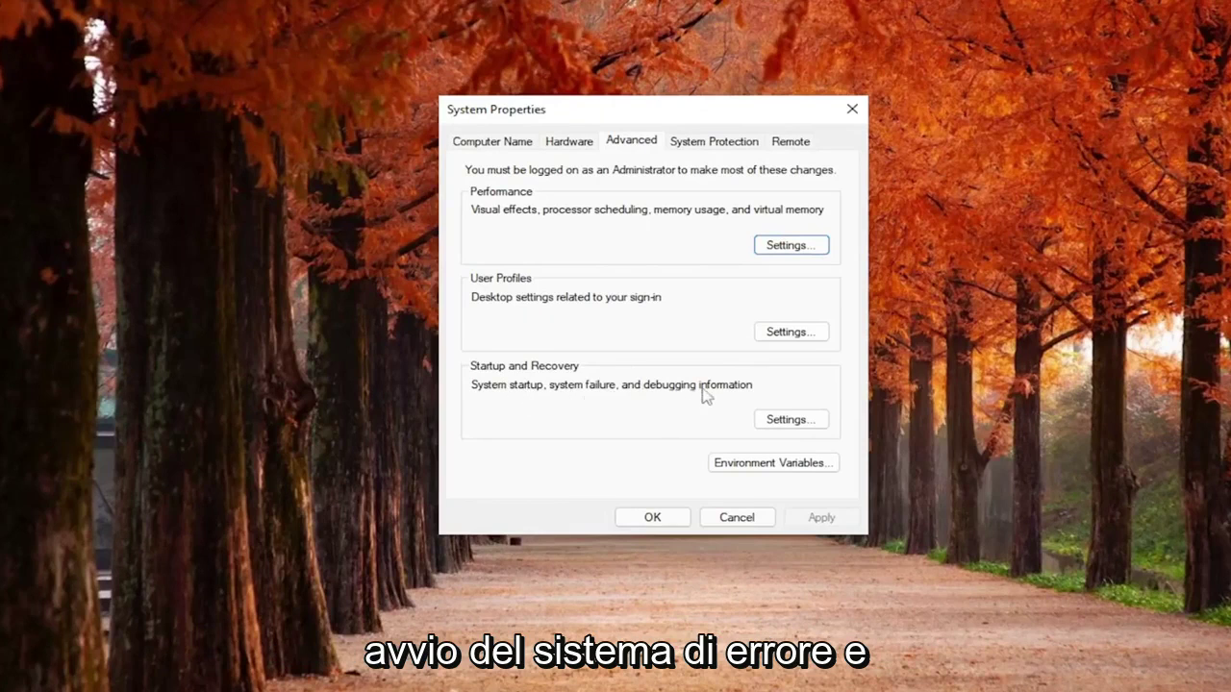
Step: Disable Automatically restart under System failure in the Startup and Recovery settings and accept the change
click(781, 423)
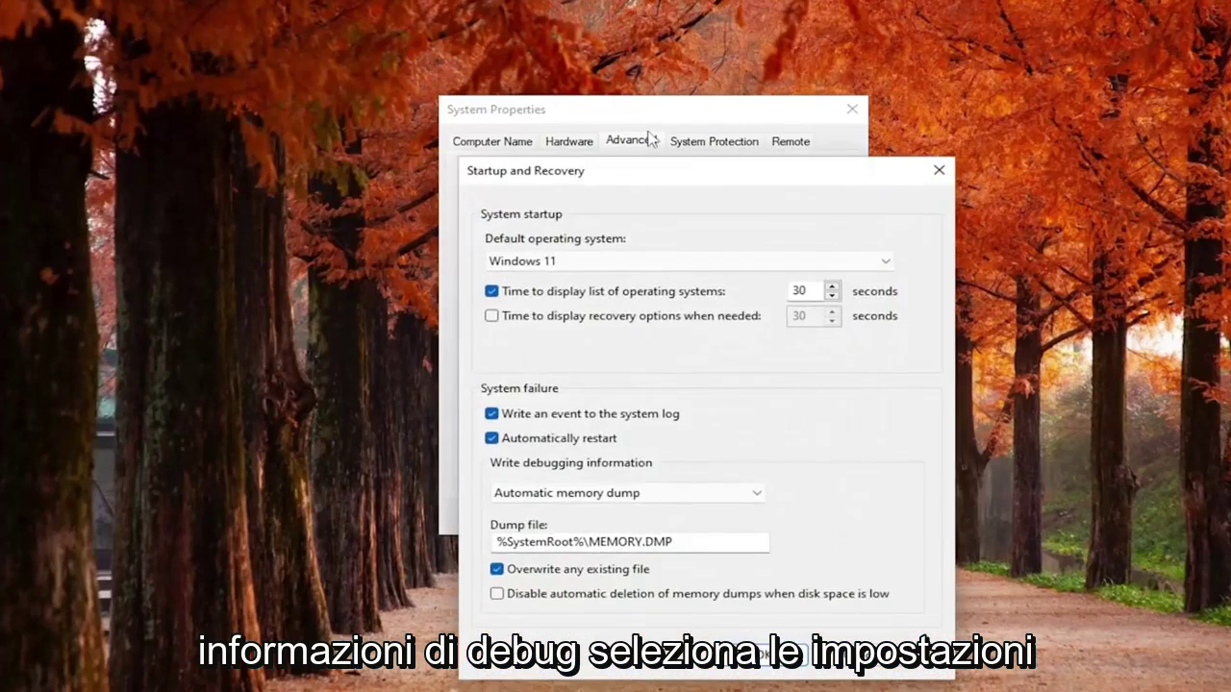
drag(636, 169, 615, 76)
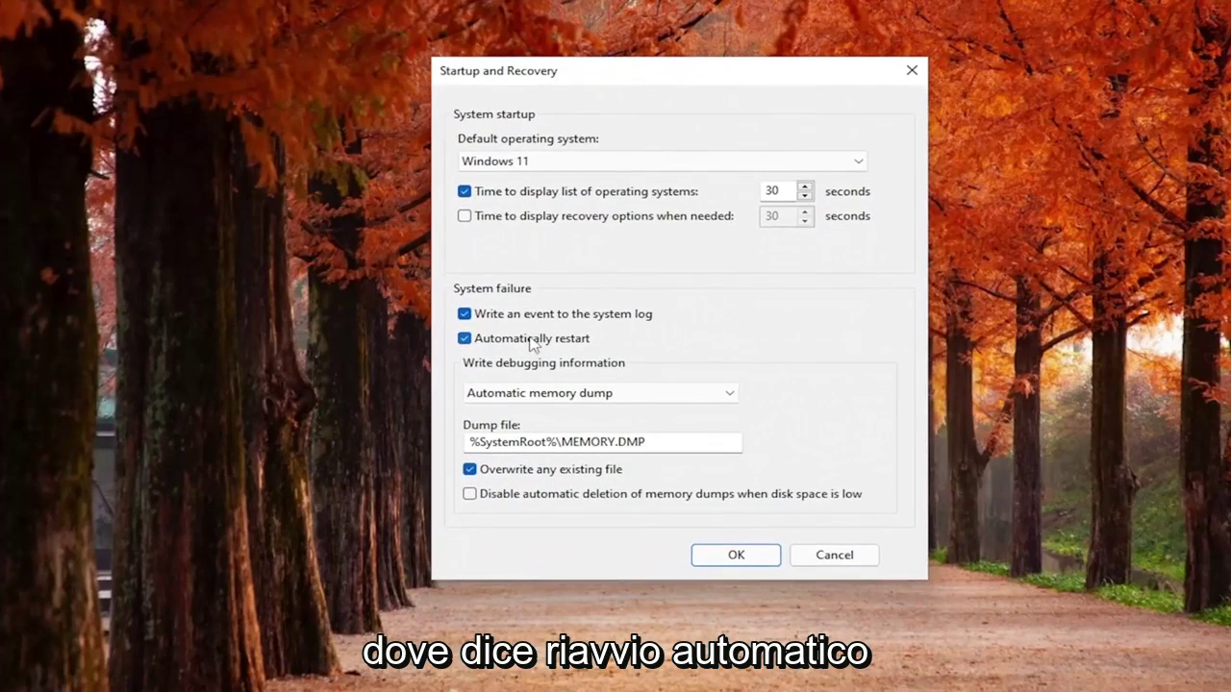
click(531, 340)
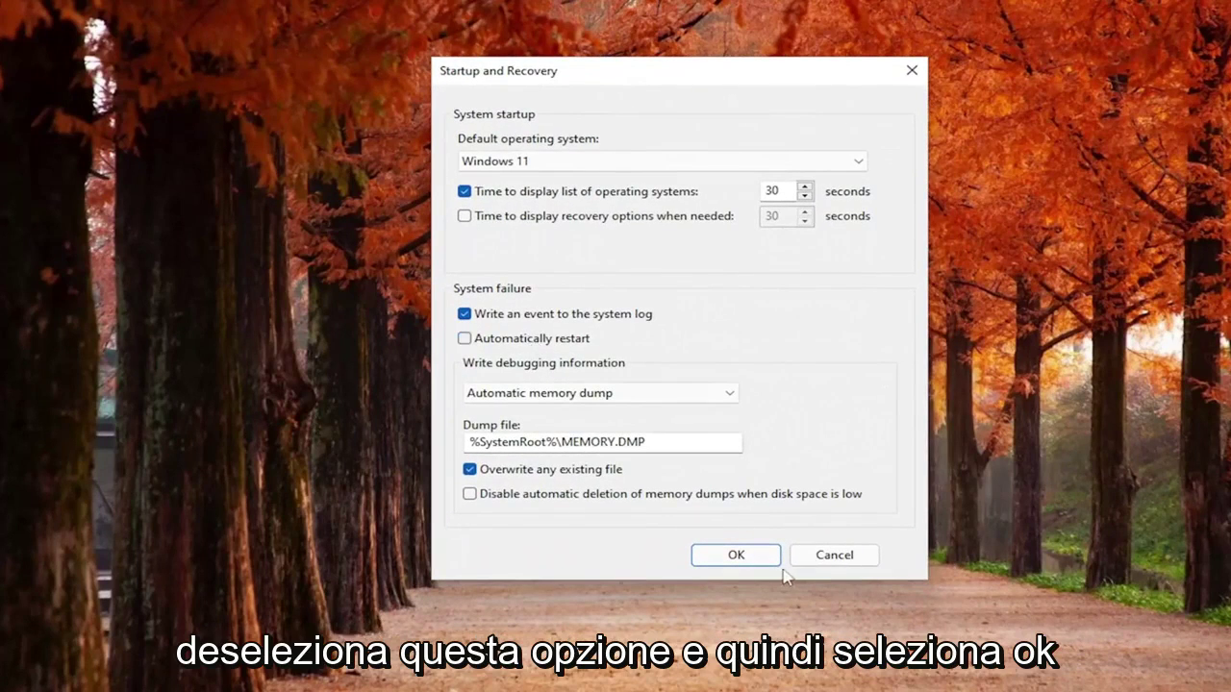
click(735, 556)
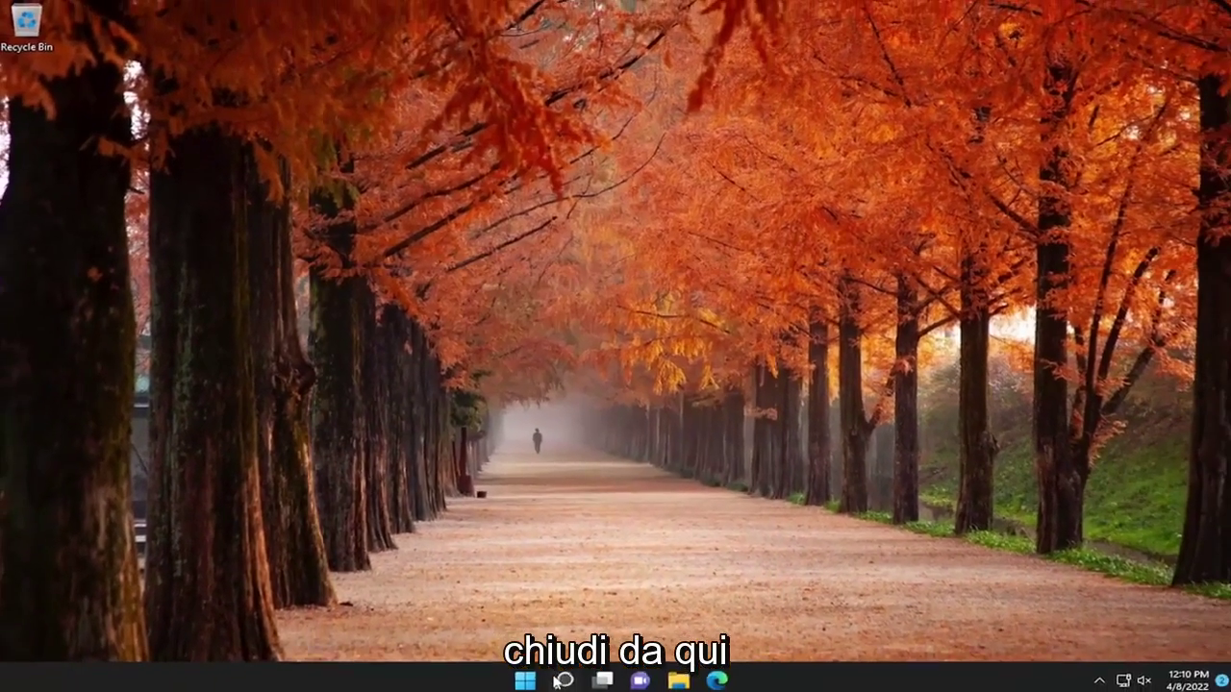
Step: Open Control Panel through Windows search, view its items as Large icons and go to Power Options
click(555, 681)
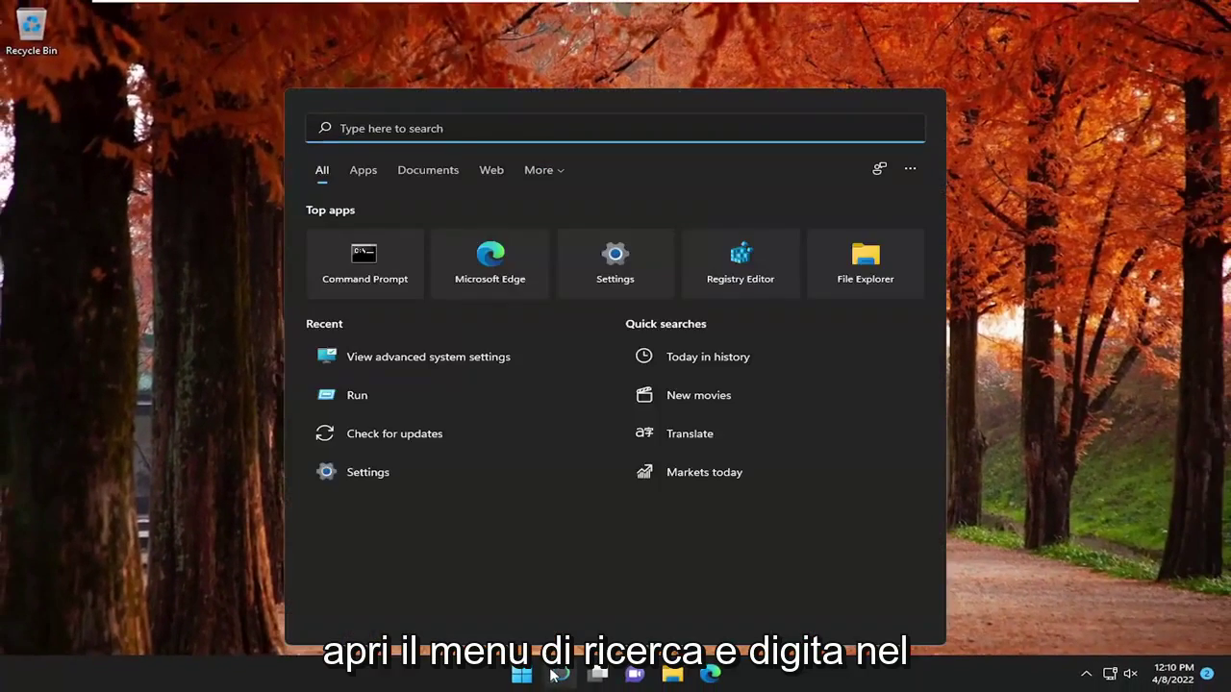
text(control panel)
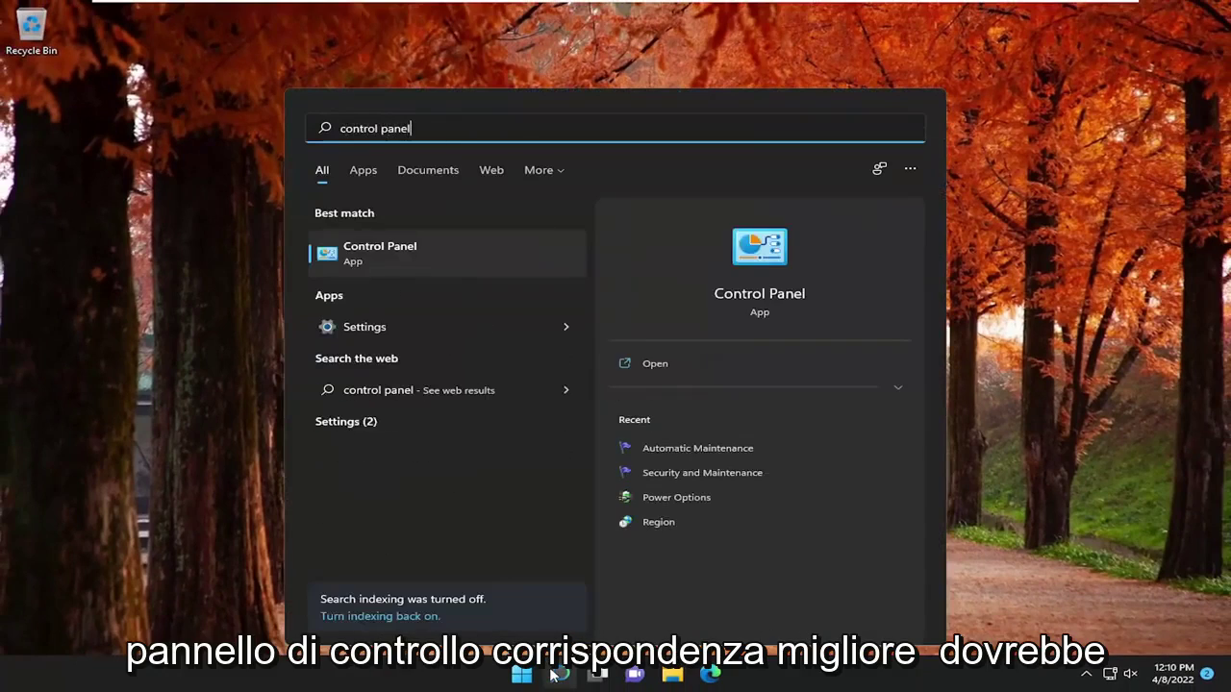
click(378, 253)
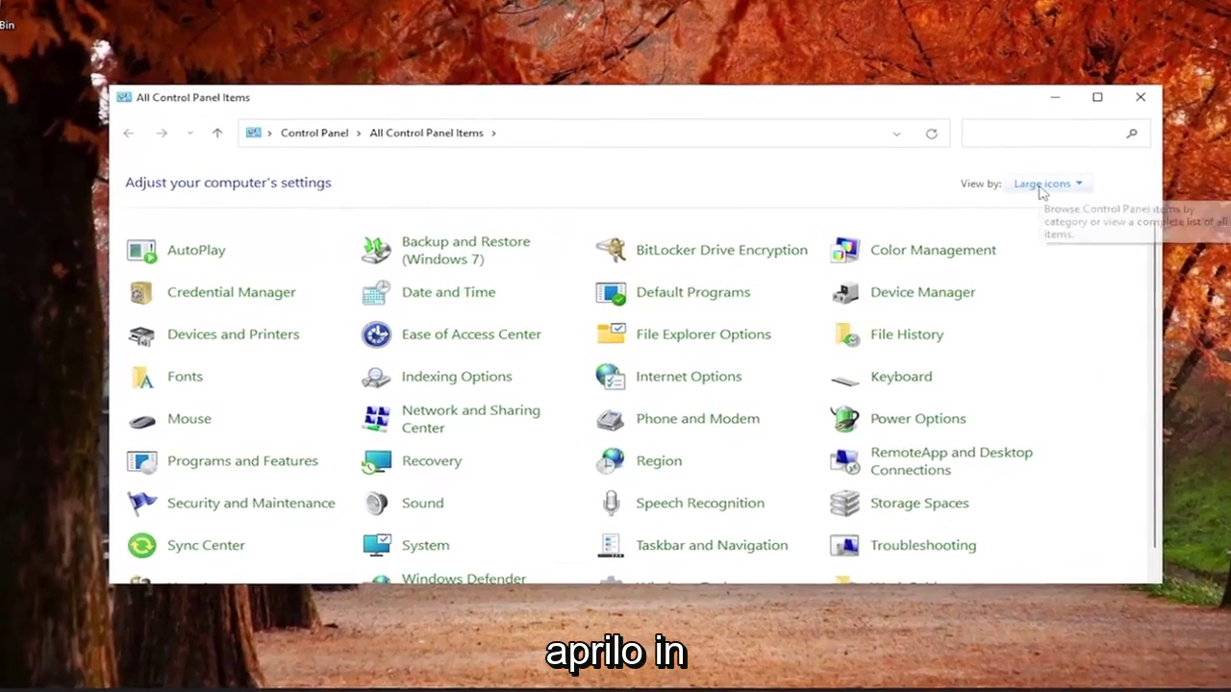
click(997, 195)
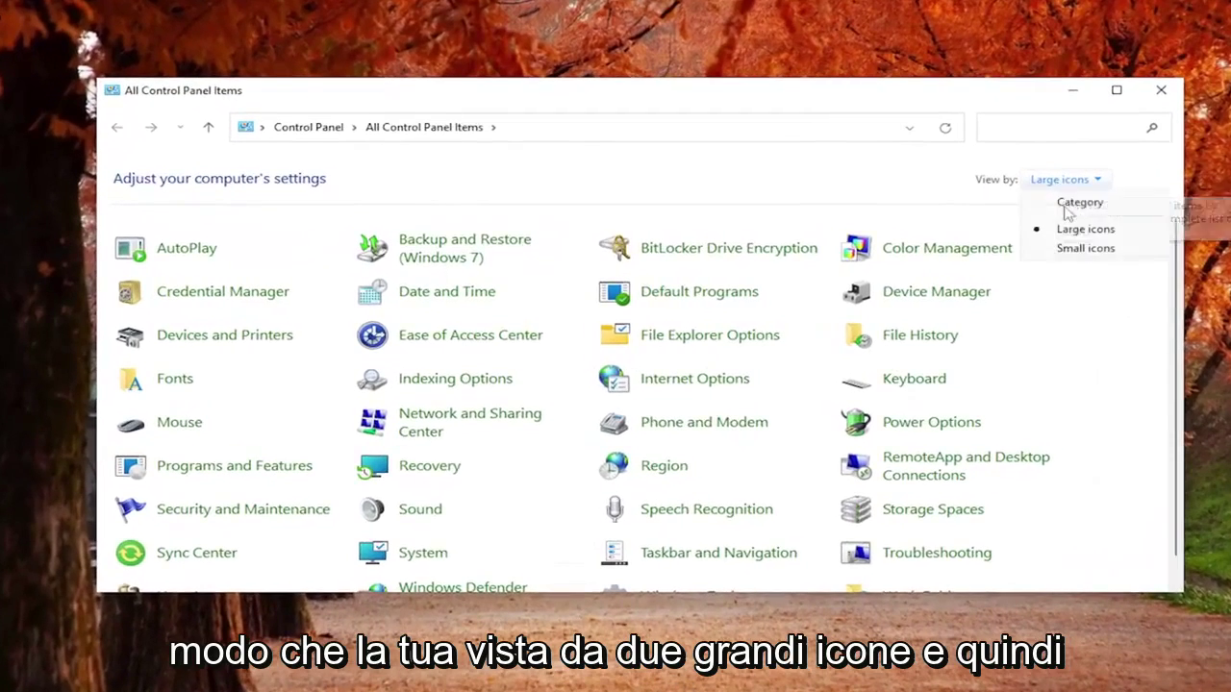
click(1069, 232)
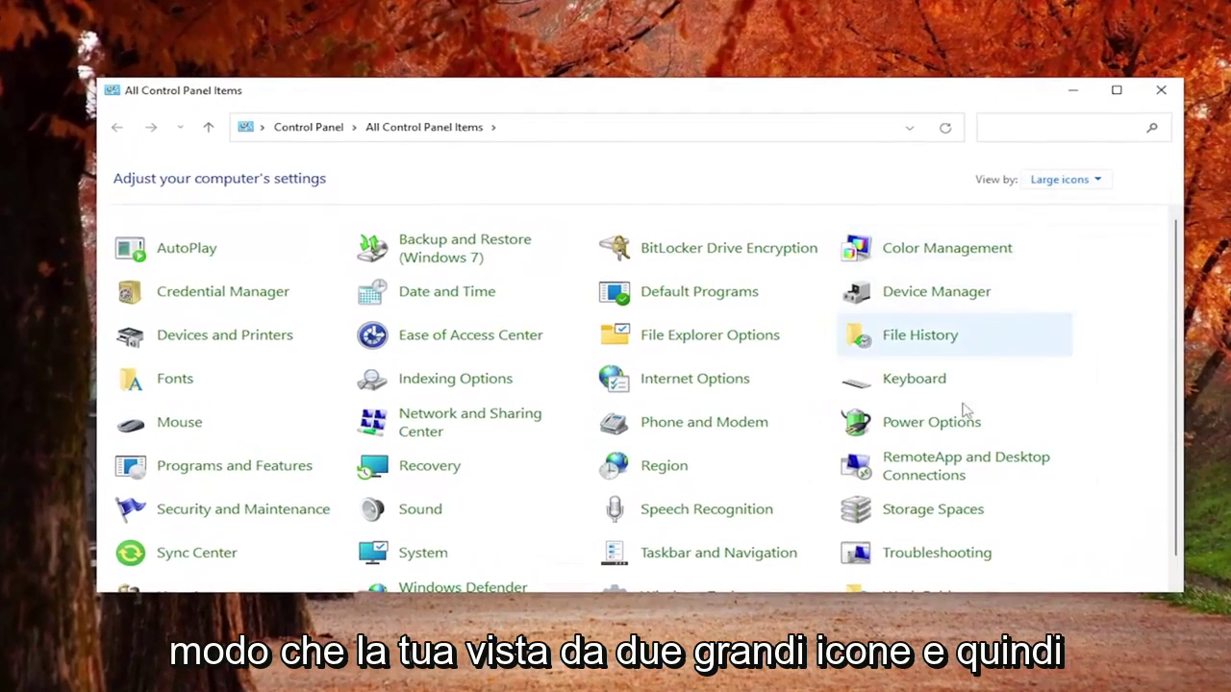
click(920, 428)
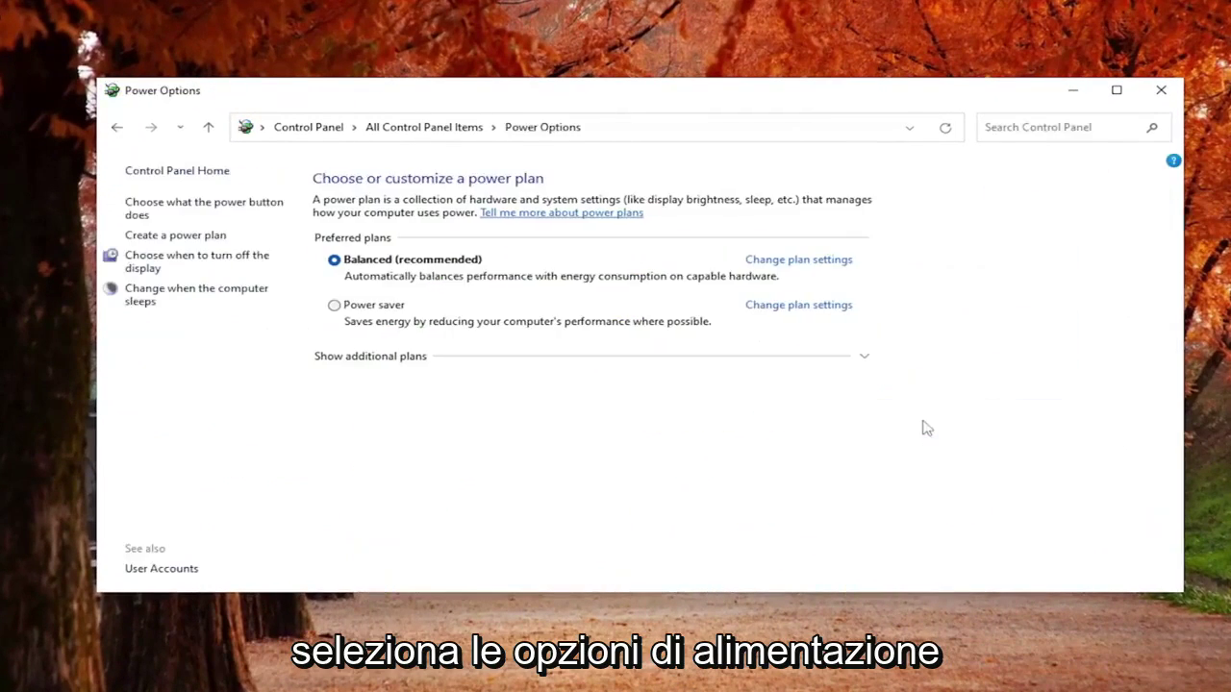
Step: Open the settings for what the power button does, unlock the unavailable shutdown options for review, and close the window
click(165, 216)
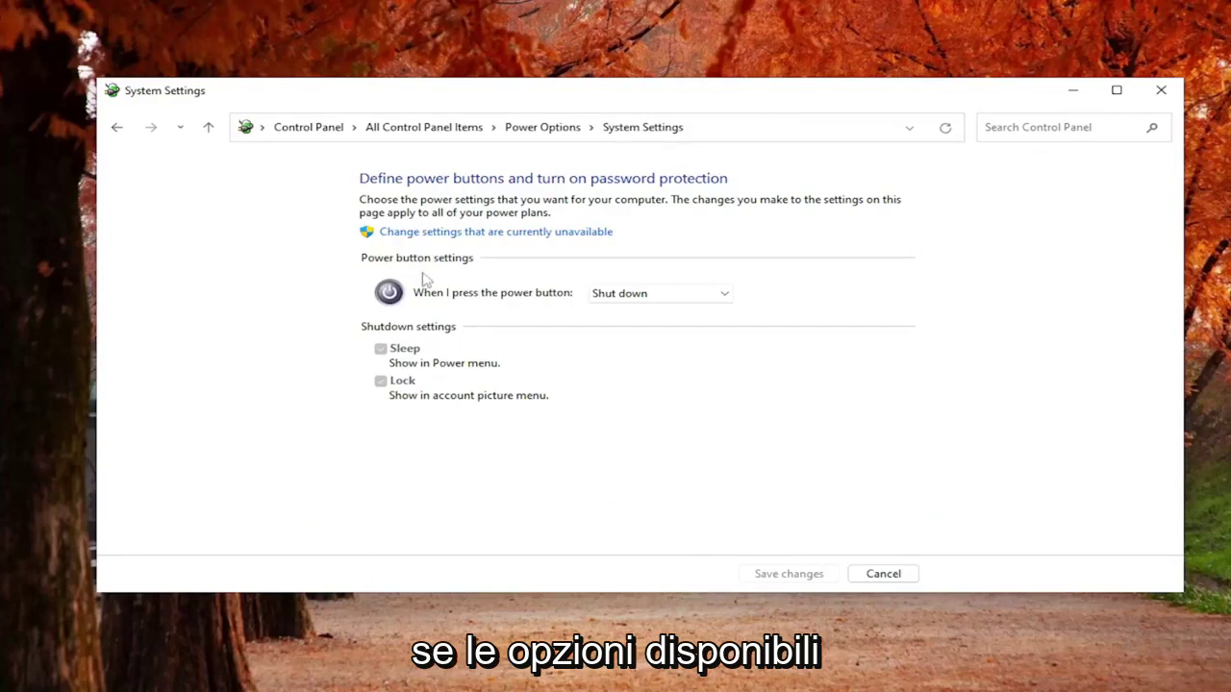
click(493, 234)
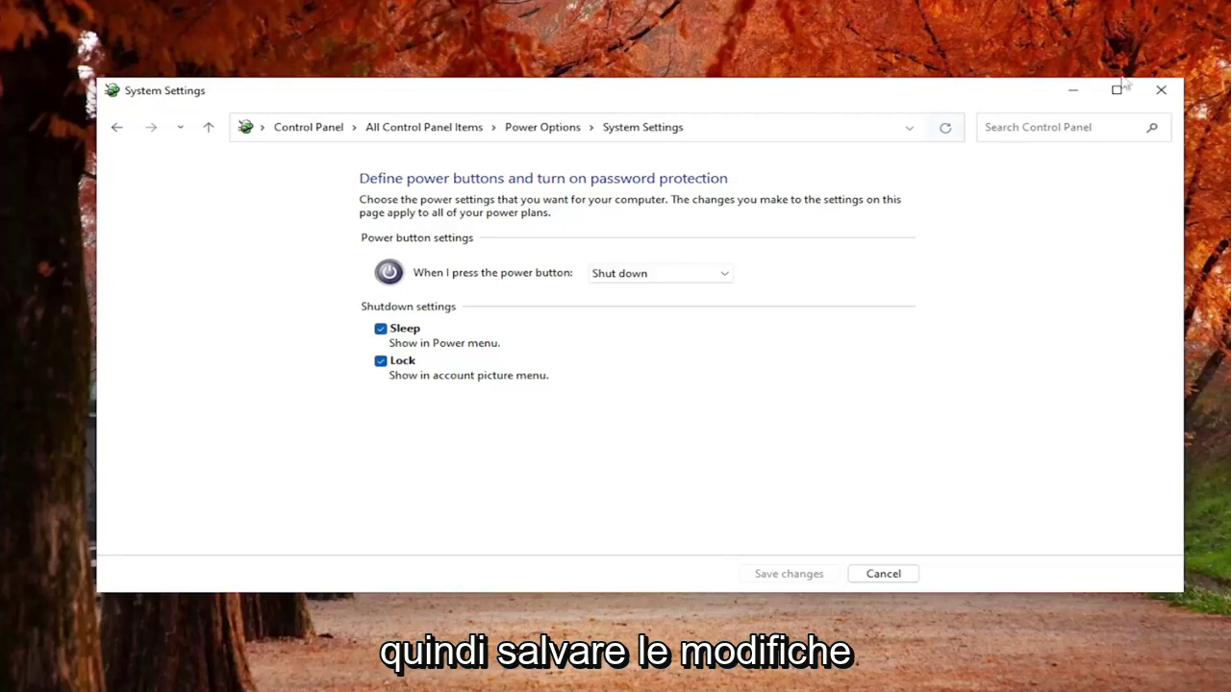
click(1159, 89)
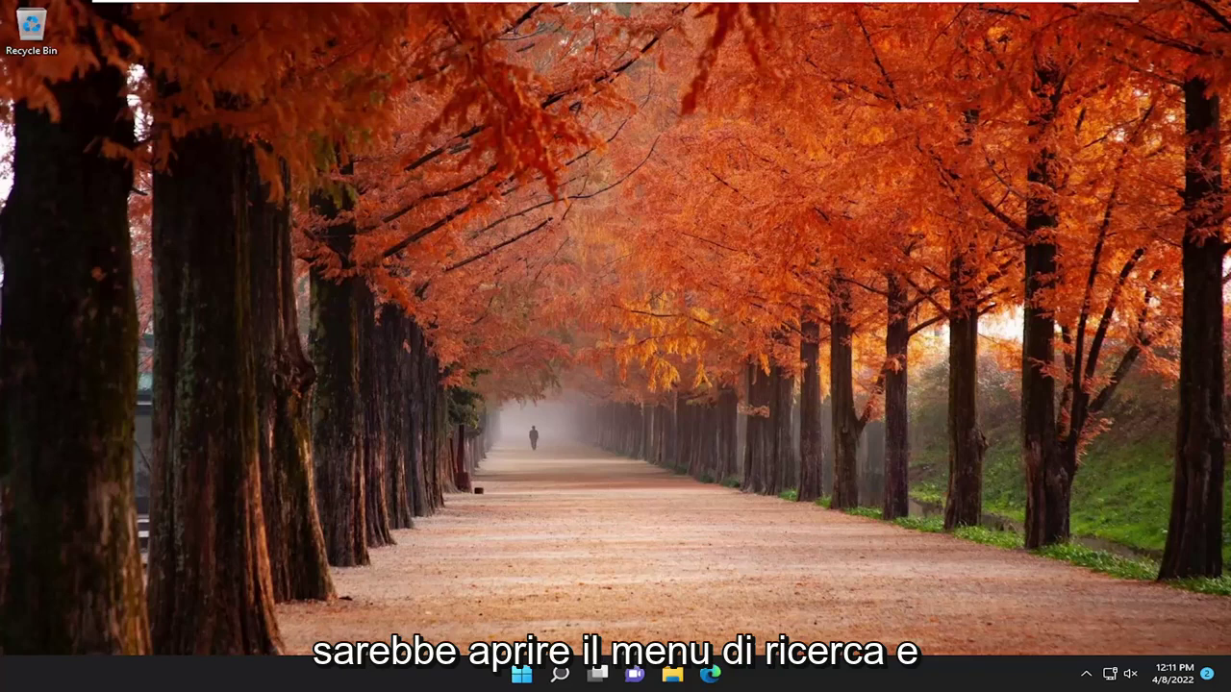
Step: Search Windows for "device manager" and open Device Manager
click(560, 675)
text(de)
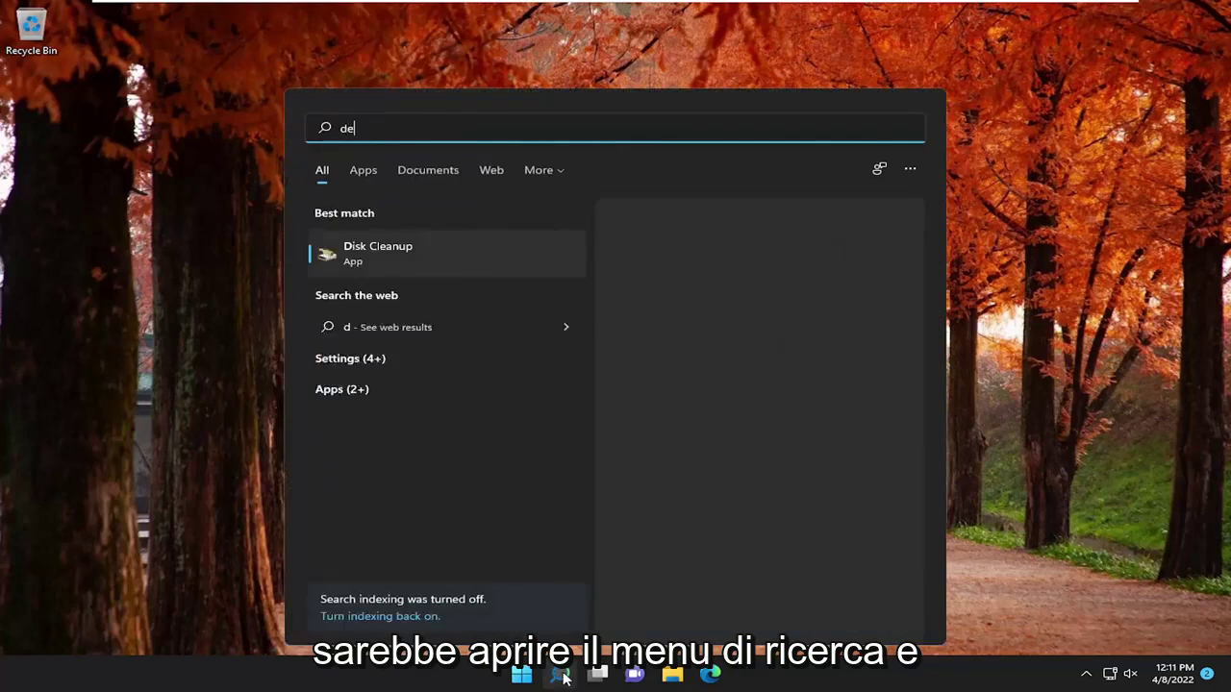
text(vice manager)
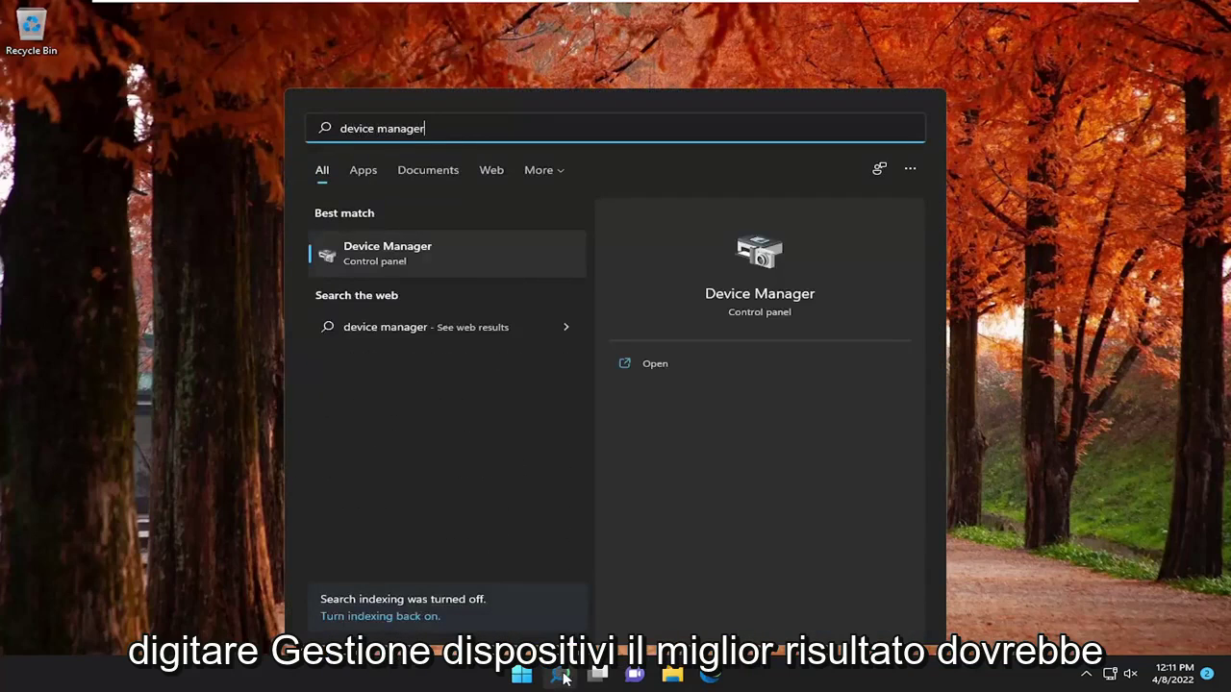
click(396, 262)
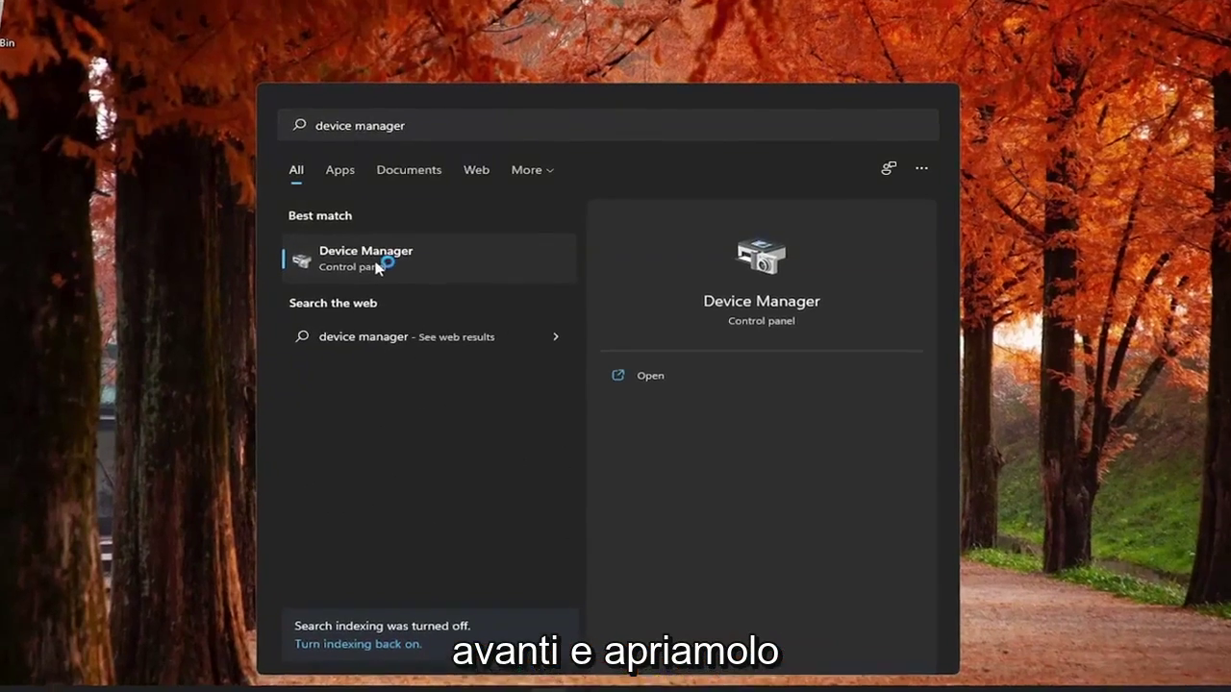
click(396, 261)
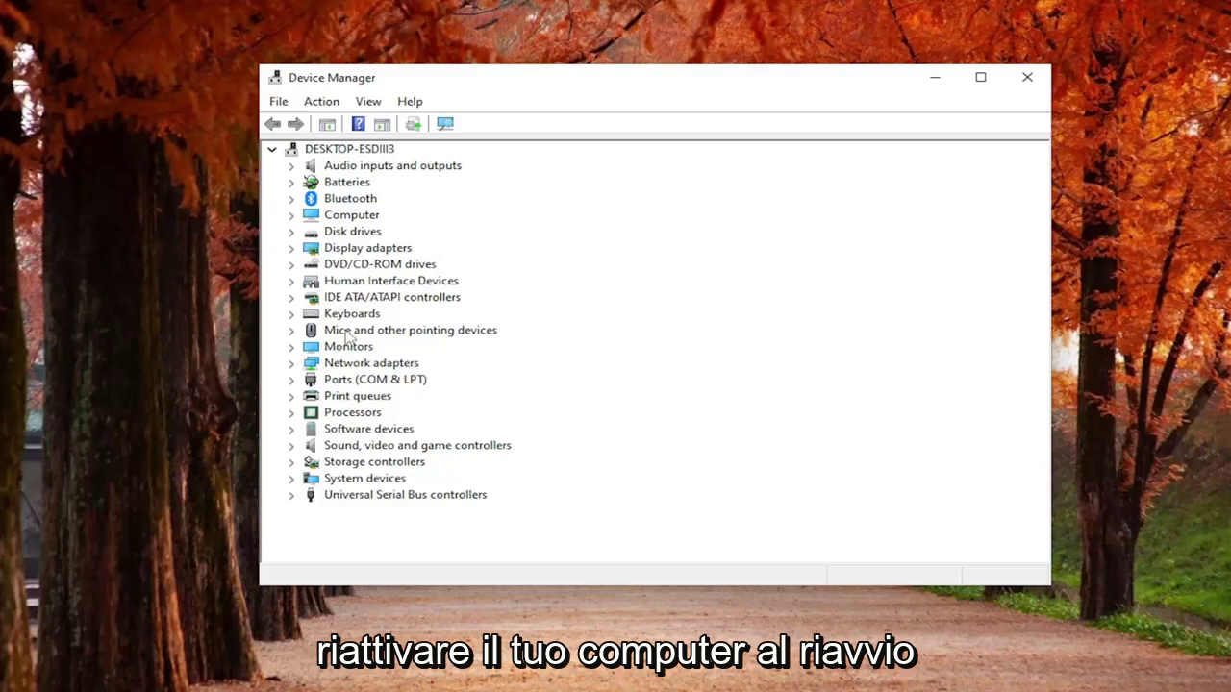
Step: Check the VMware USB Pointing Device properties for power management options, then close them and collapse the mice category
double_click(346, 331)
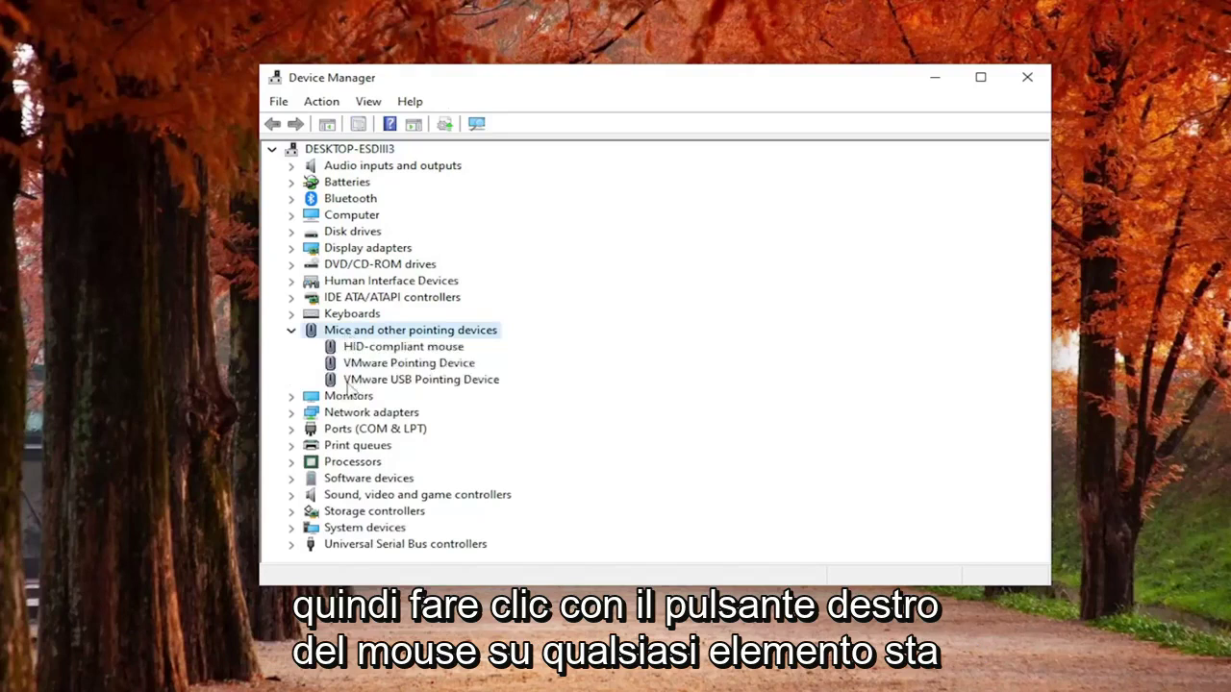
right_click(358, 380)
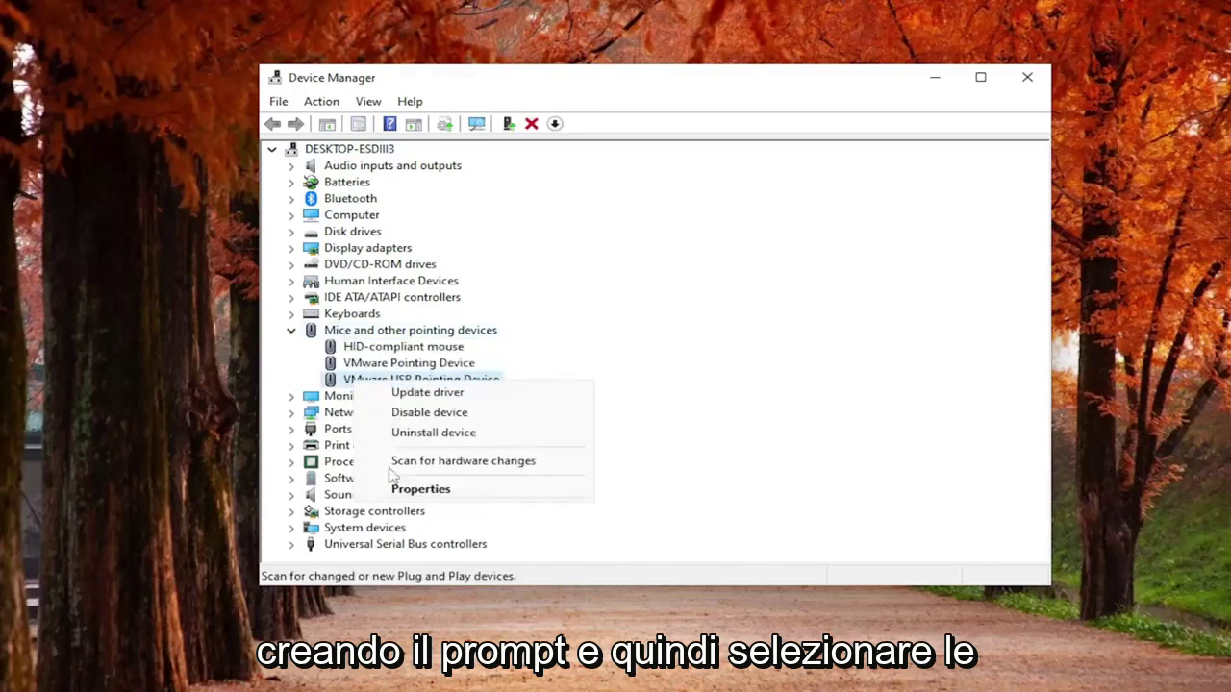
click(404, 493)
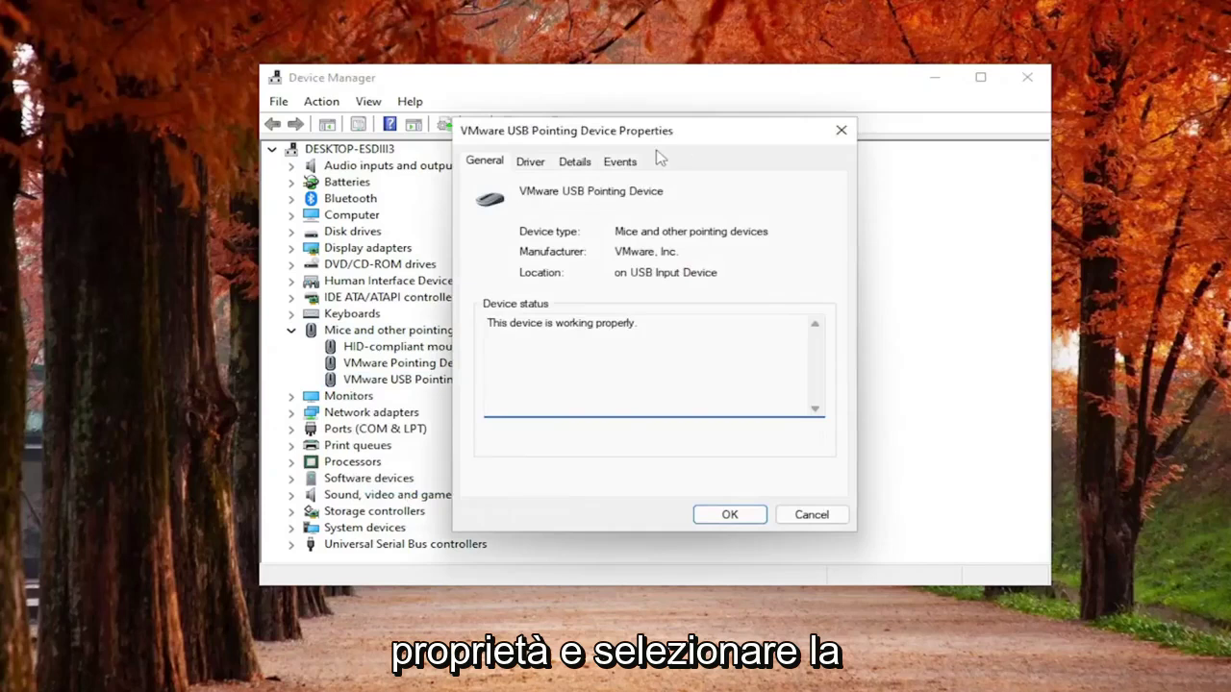
click(839, 130)
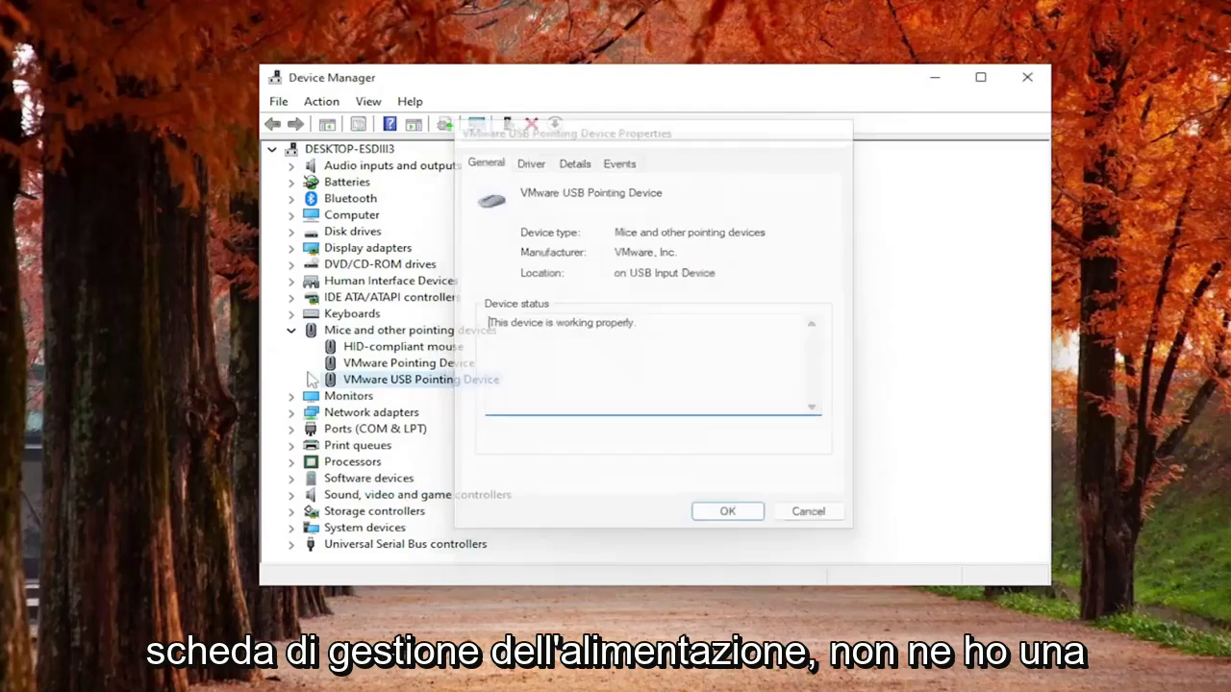
click(290, 331)
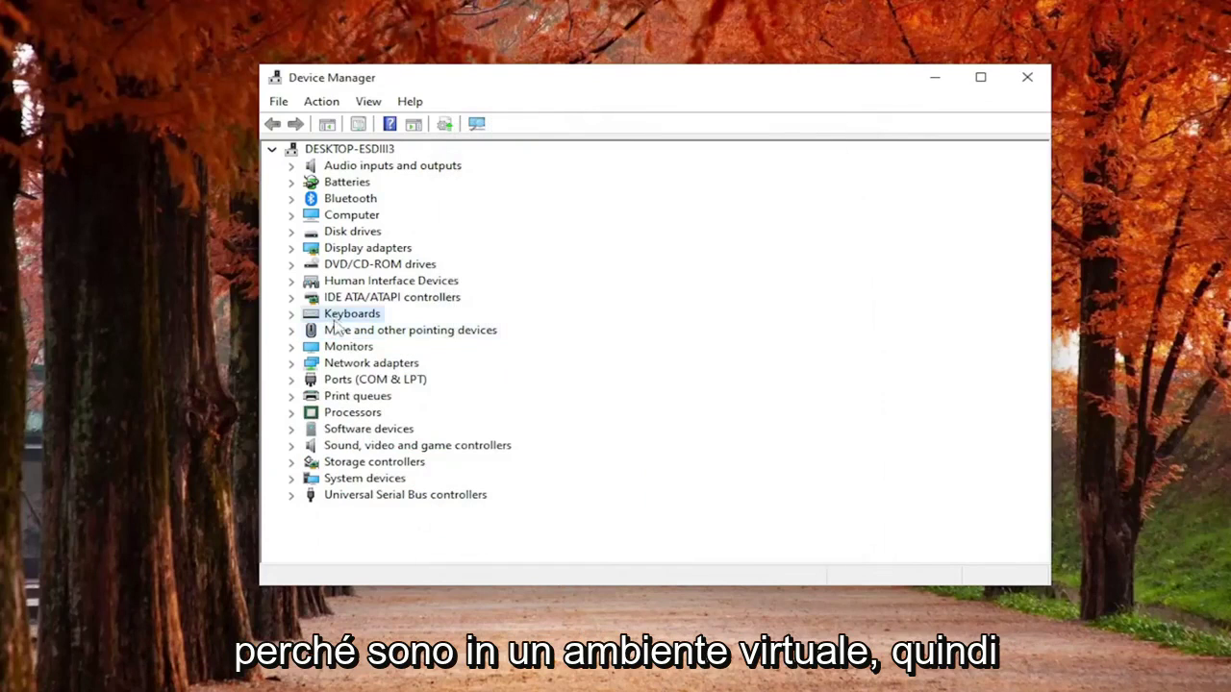
click(337, 317)
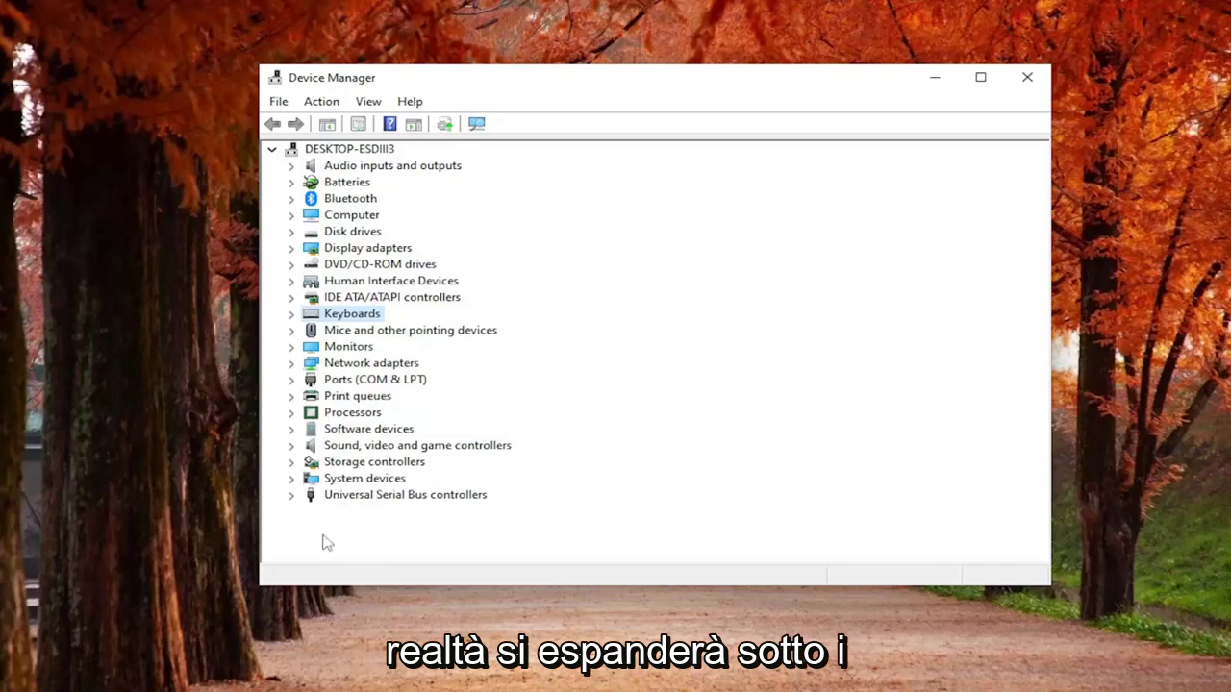
Step: Review the Power Management options of the Generic USB Hub under Universal Serial Bus controllers, accept them and close Device Manager
double_click(339, 495)
double_click(389, 429)
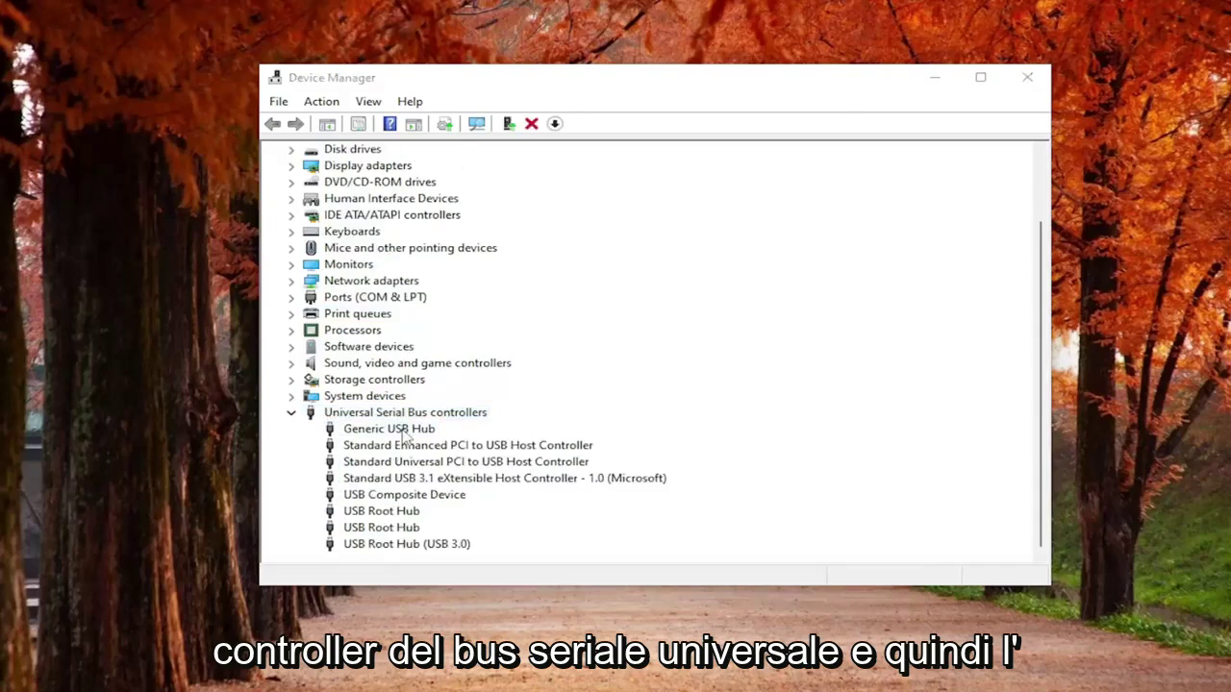
drag(593, 134, 671, 192)
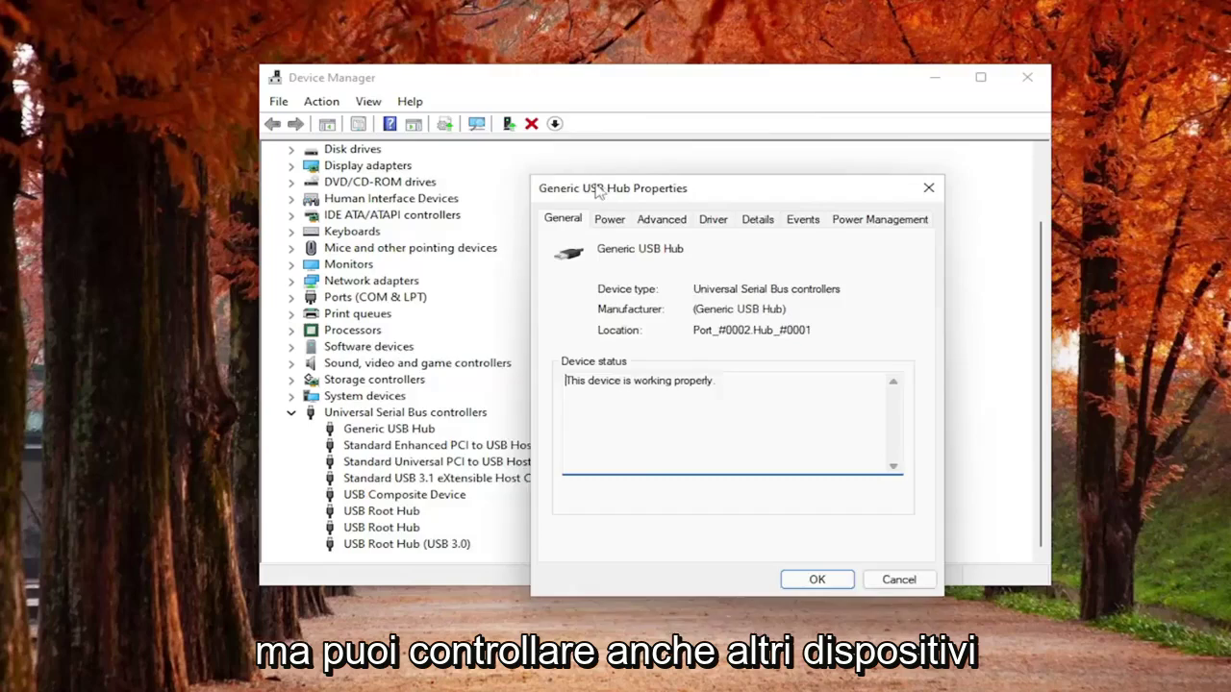
drag(597, 193, 423, 122)
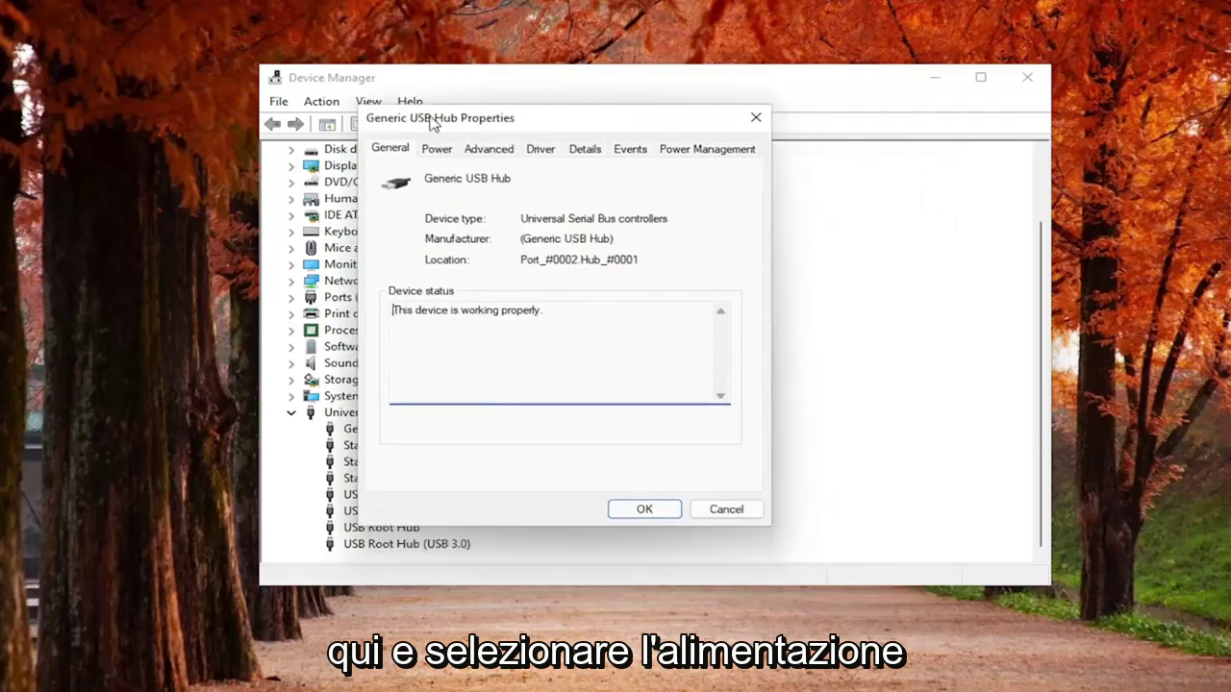
click(690, 152)
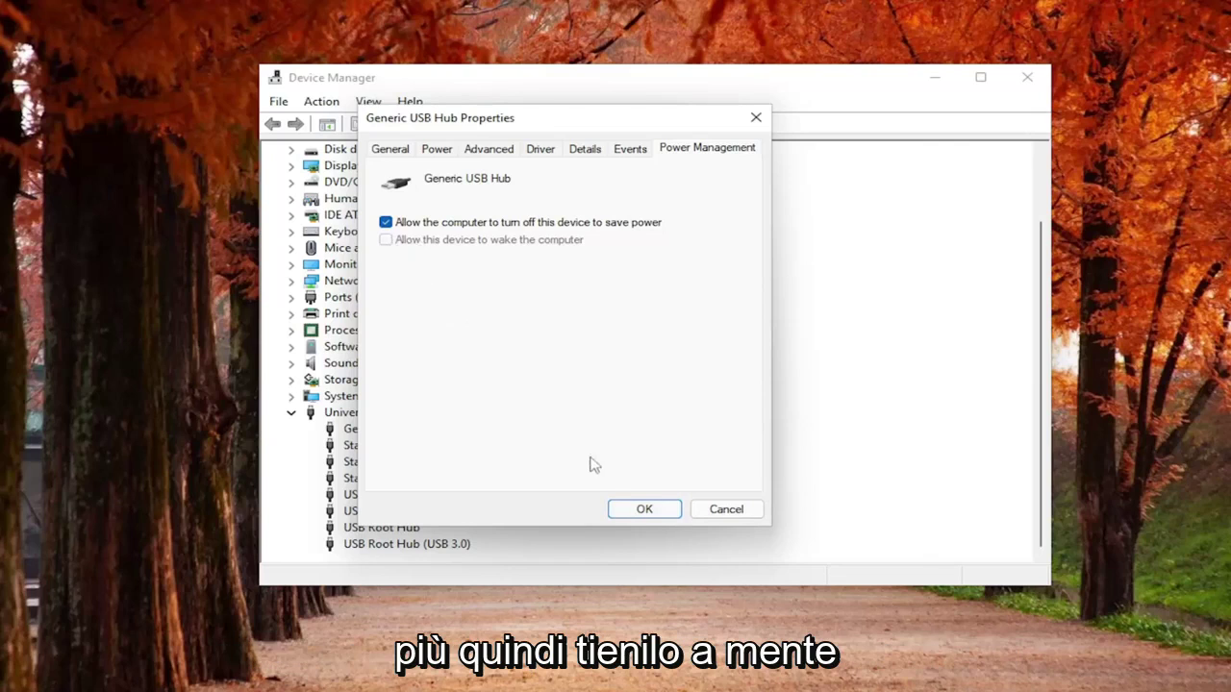
click(643, 509)
click(291, 413)
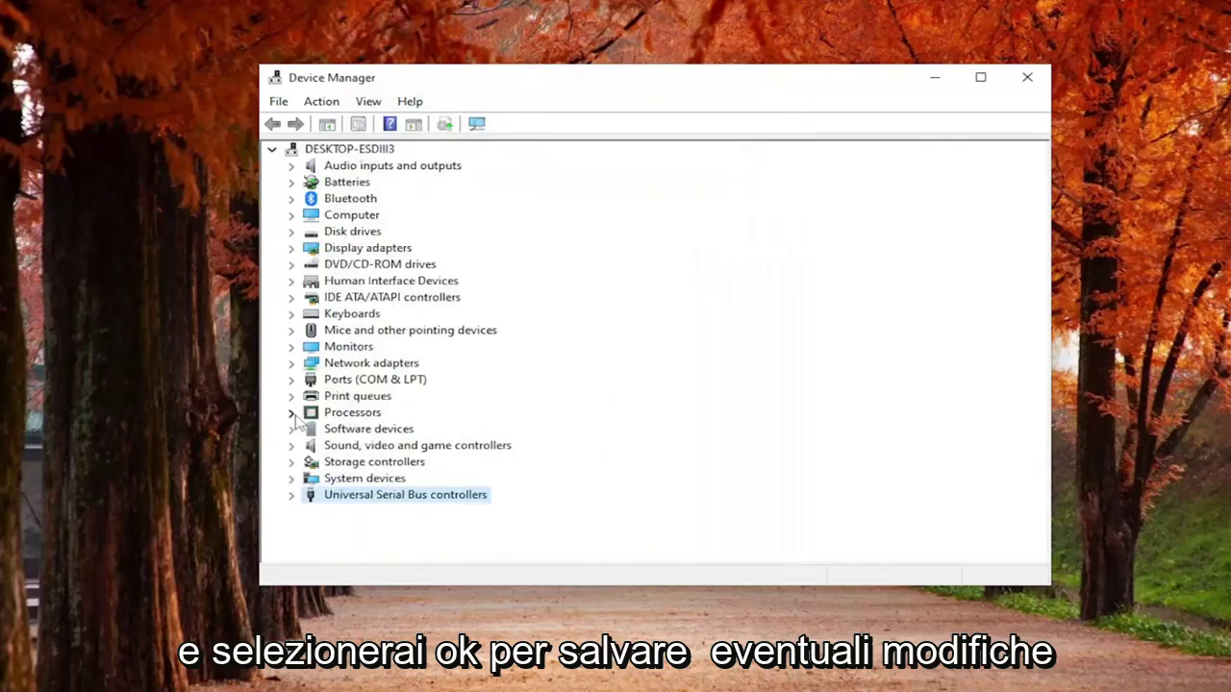
click(1021, 79)
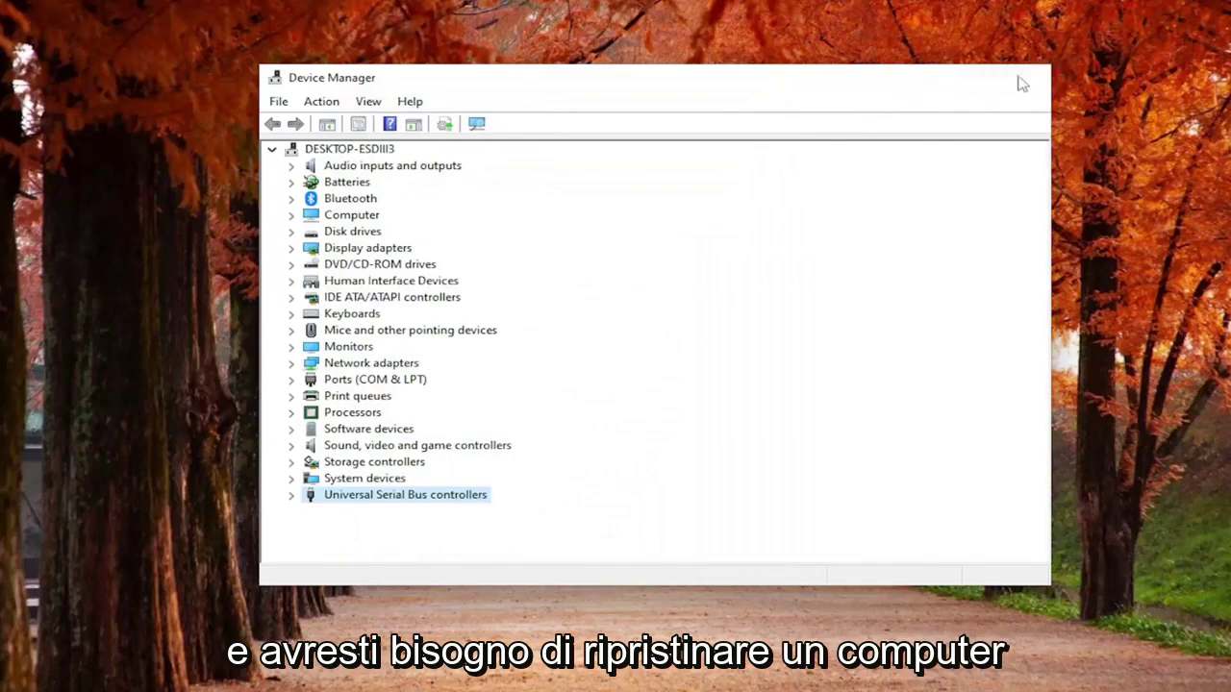